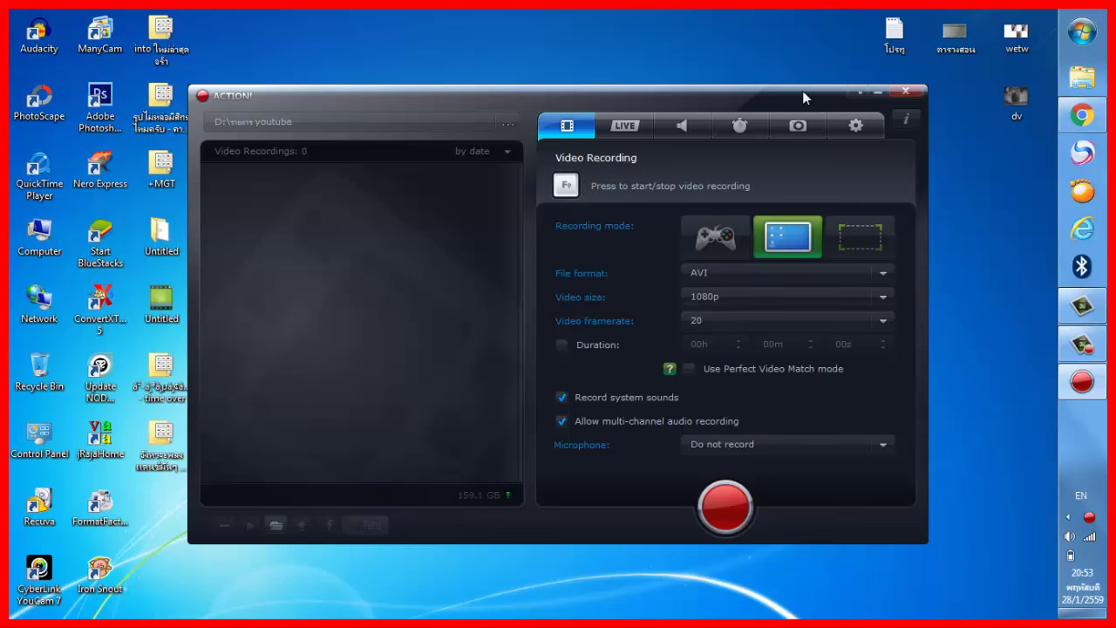
Close the Action! recorder and open Local Disk (C:) from Computer.
left_click(905, 93)
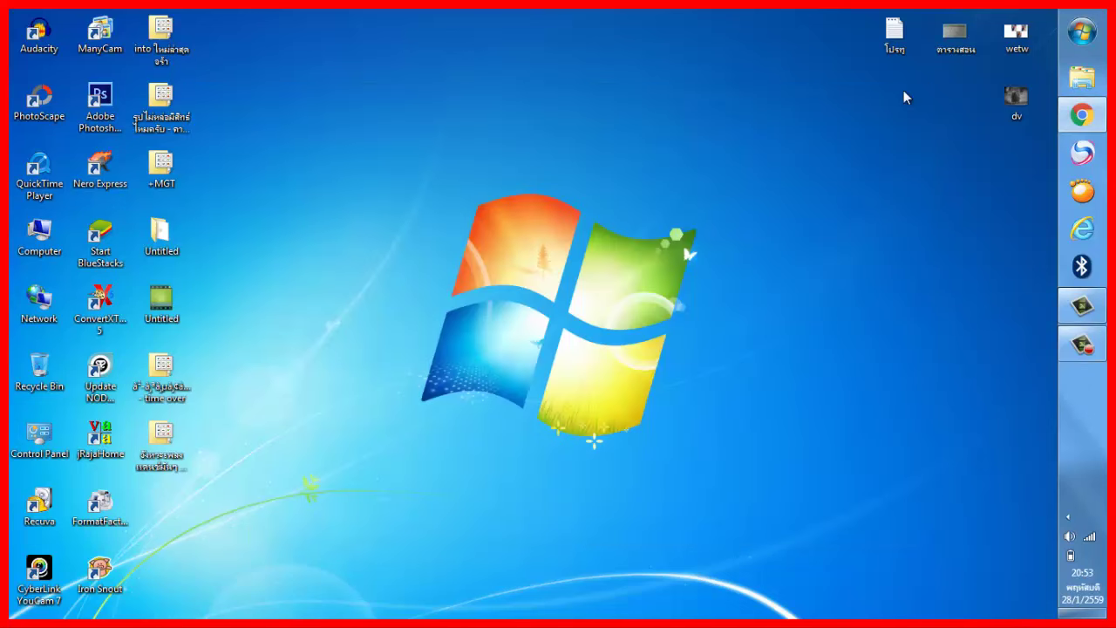
left_click(1081, 33)
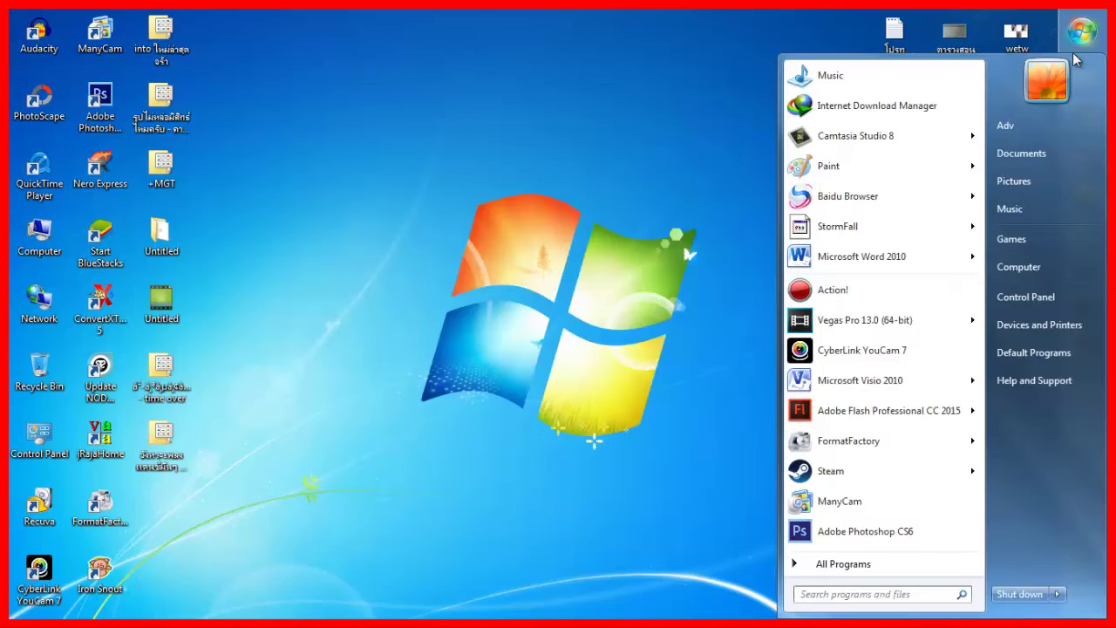
left_click(1018, 268)
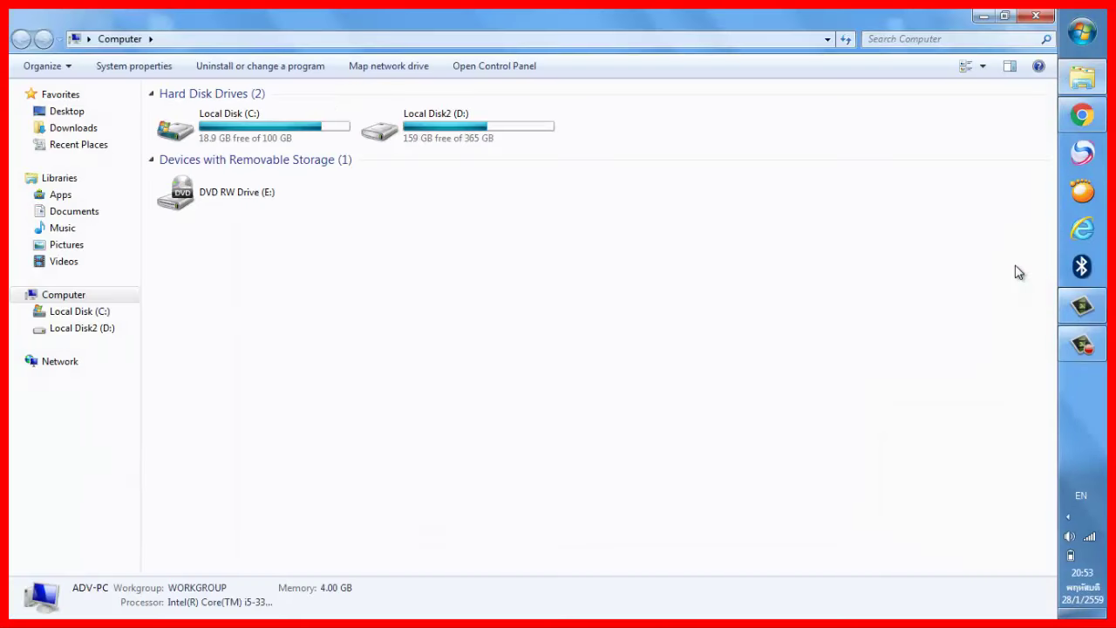
double_click(307, 127)
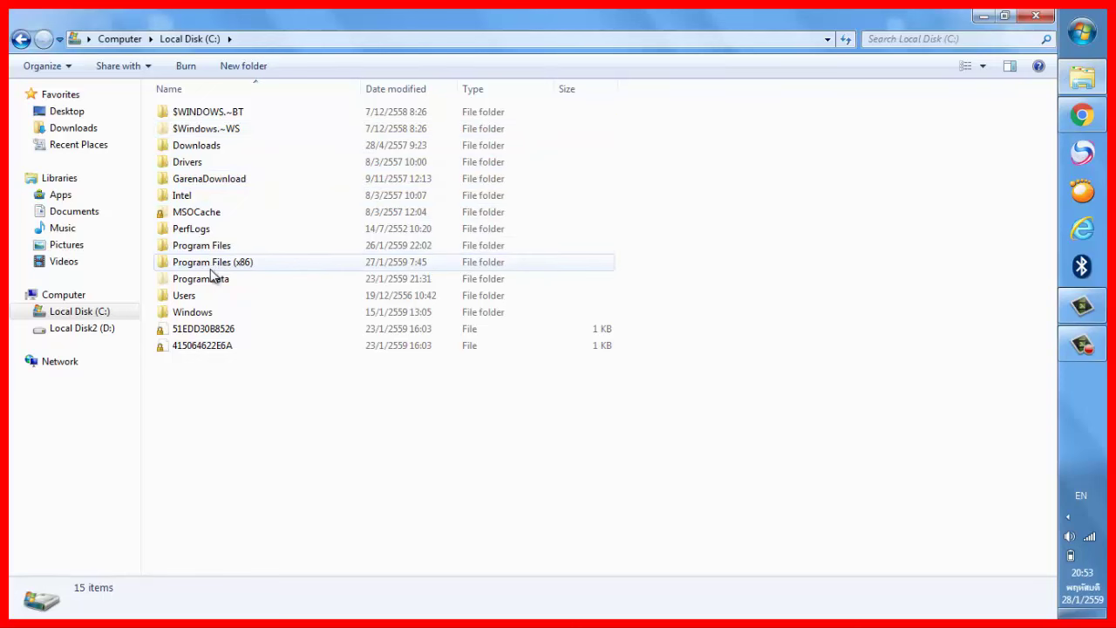
Open the Action! installation folder inside Program Files (x86)\Mirillis.
double_click(239, 271)
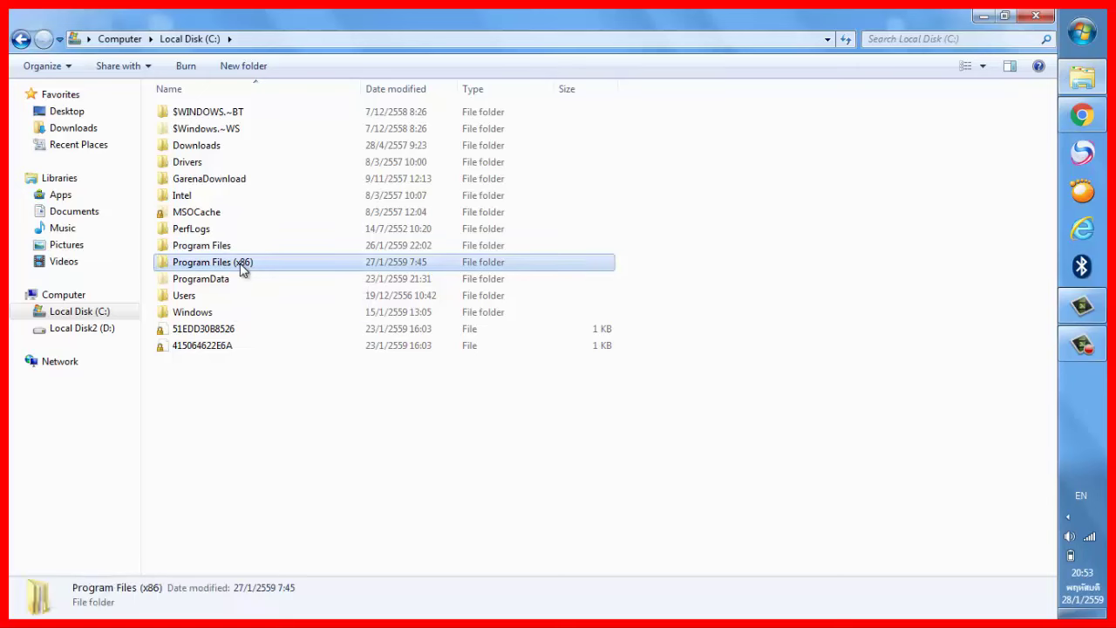
scroll(222, 286, "down", 5)
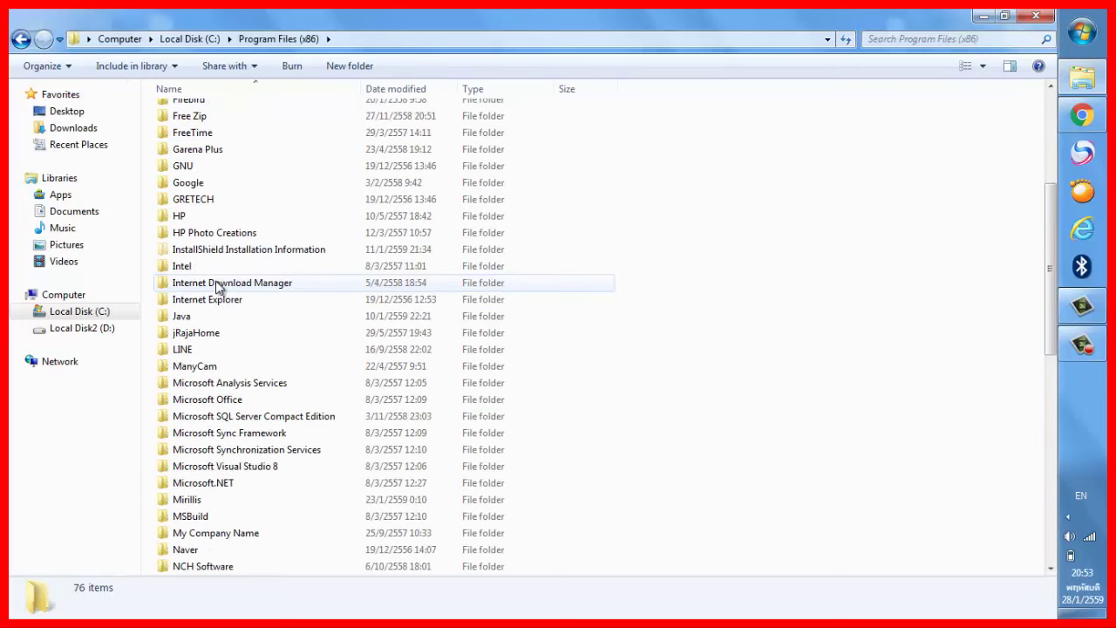
left_click(196, 502)
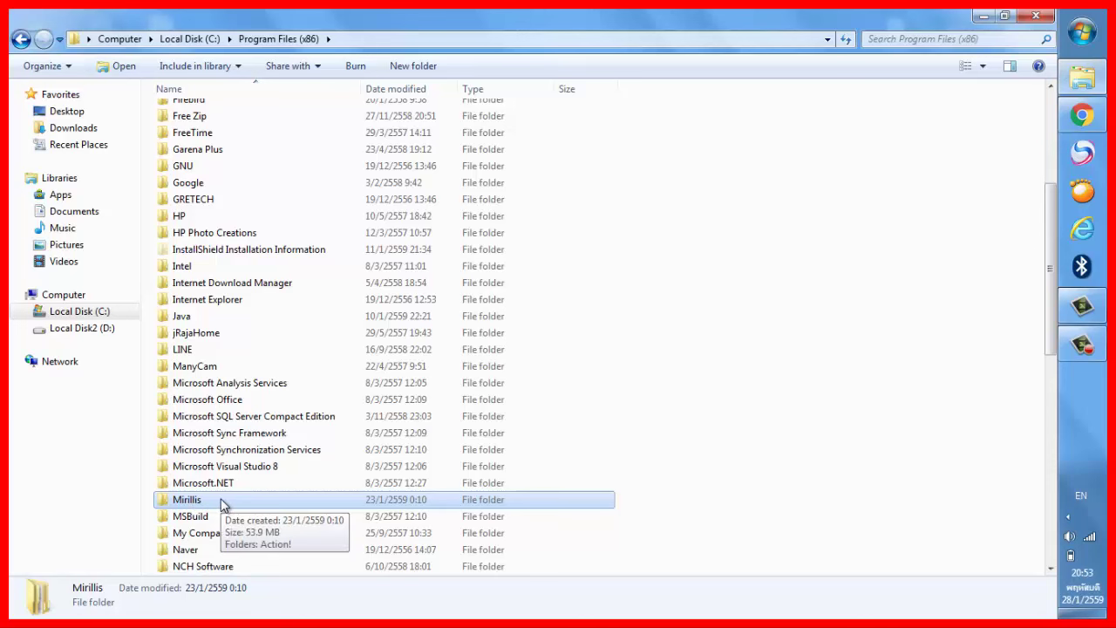
double_click(220, 505)
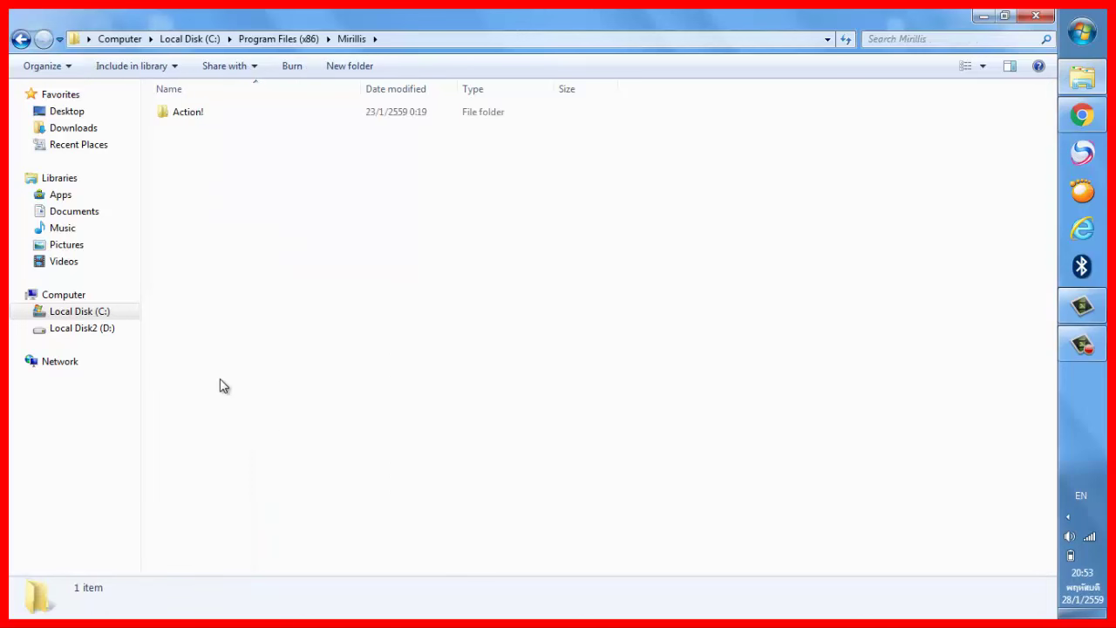
double_click(179, 116)
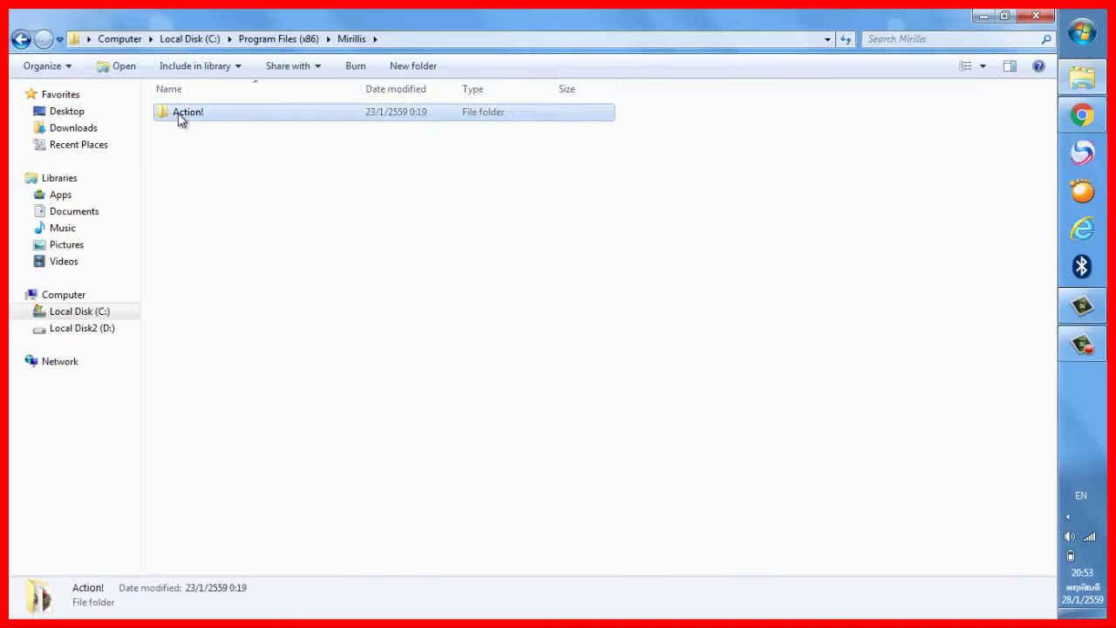
Run the Uninstall application in the Action! folder and complete the removal of Action! from the computer.
left_click(230, 229)
scroll(229, 232, "down", 7)
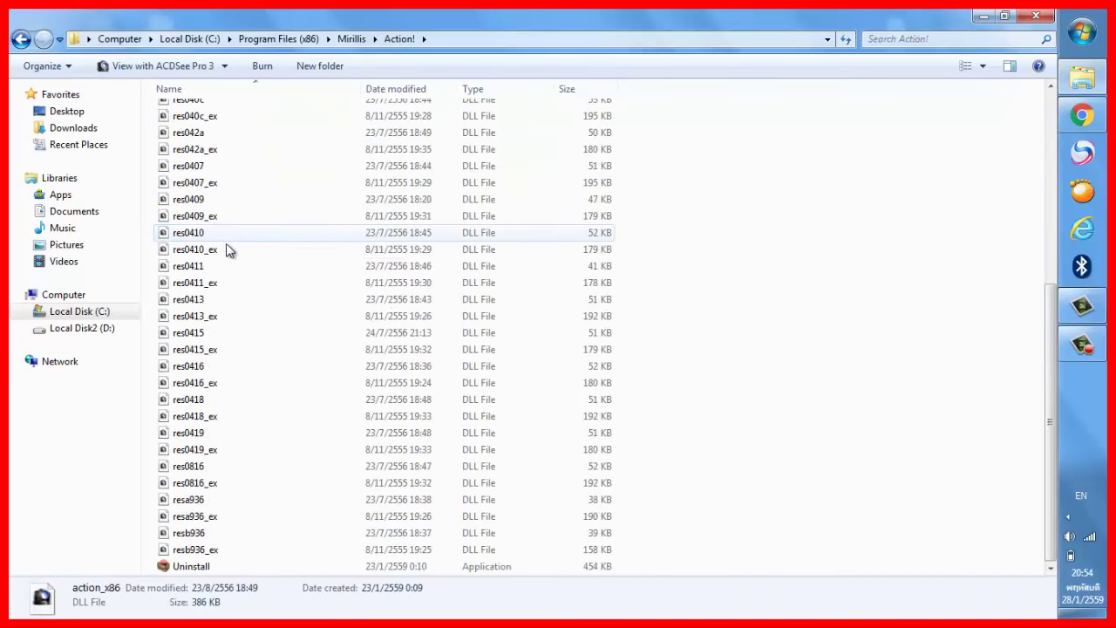
left_click(194, 568)
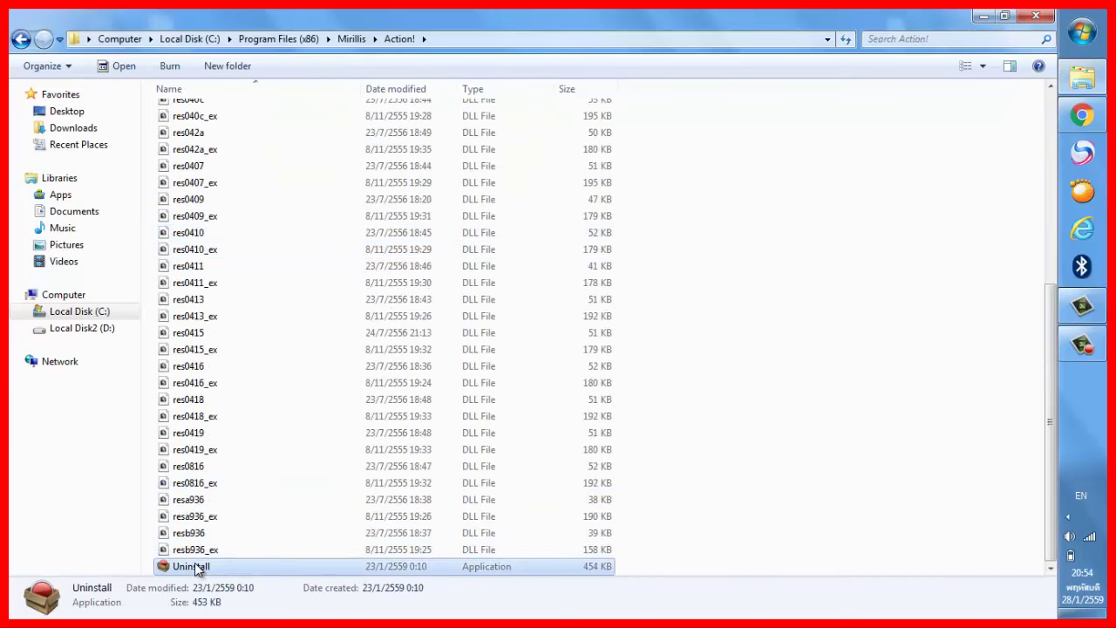
double_click(214, 568)
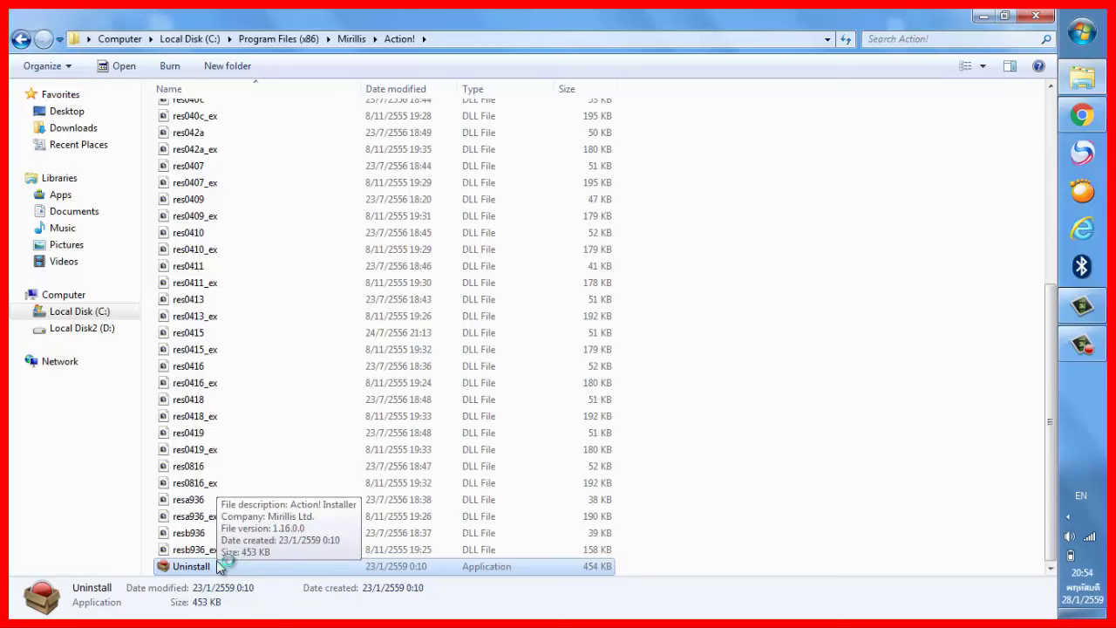
left_click(616, 448)
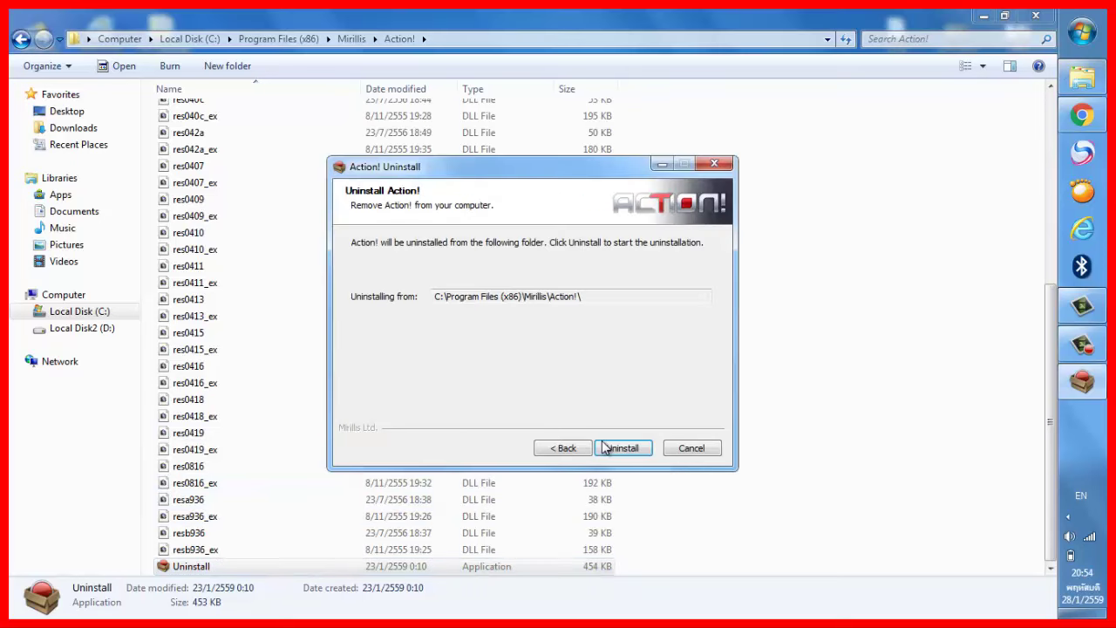
left_click(616, 448)
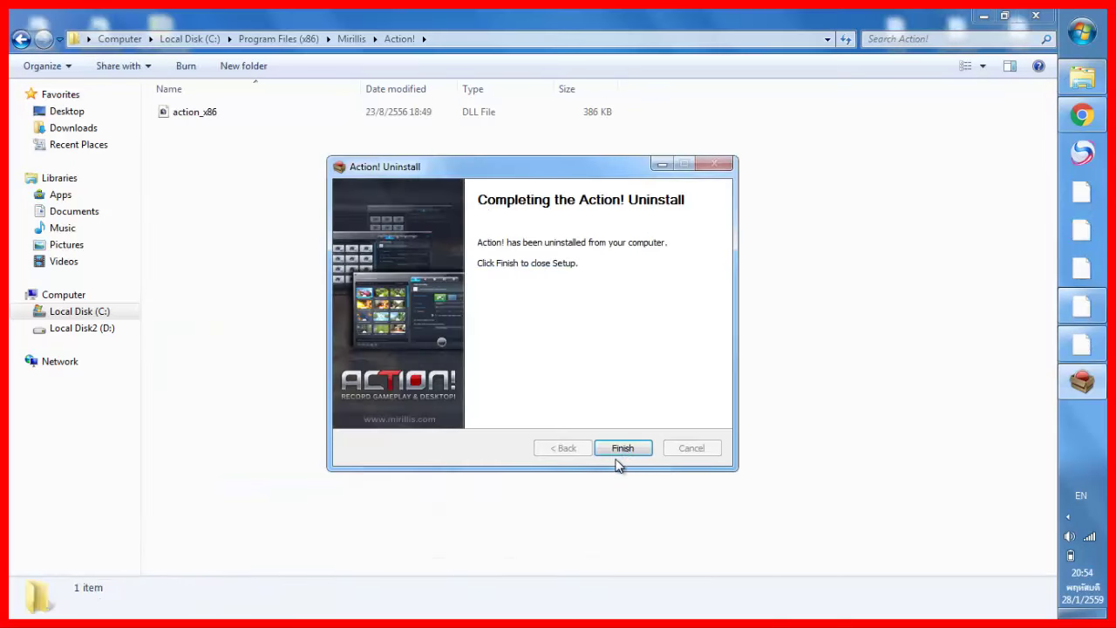
left_click(619, 449)
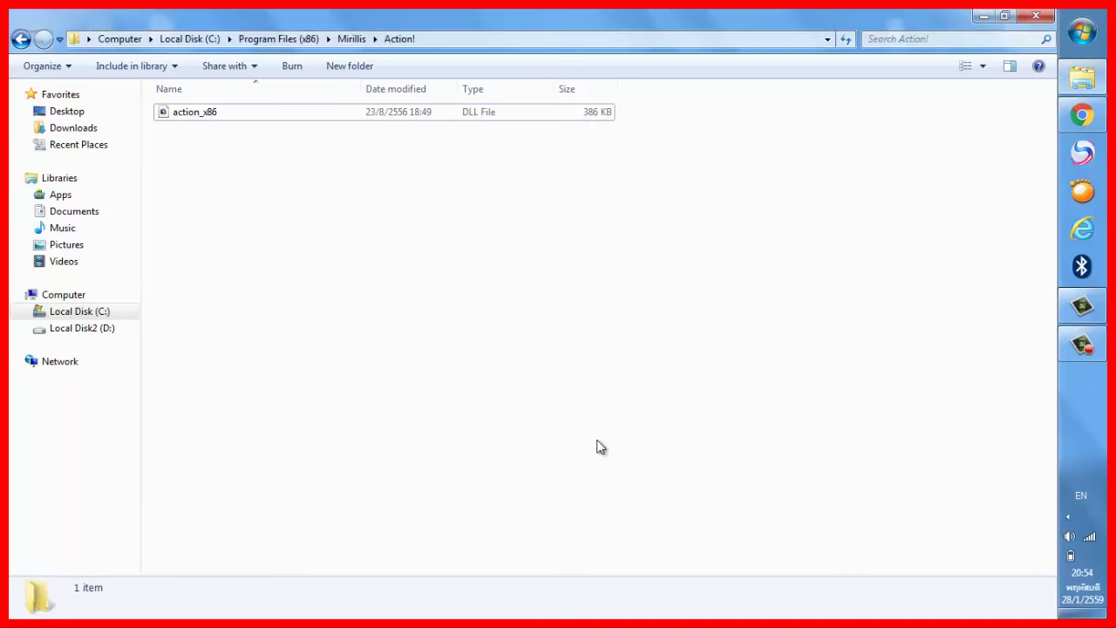
Go back to Program Files (x86) and try to permanently delete the leftover Mirillis folder.
left_click(351, 38)
left_click(304, 40)
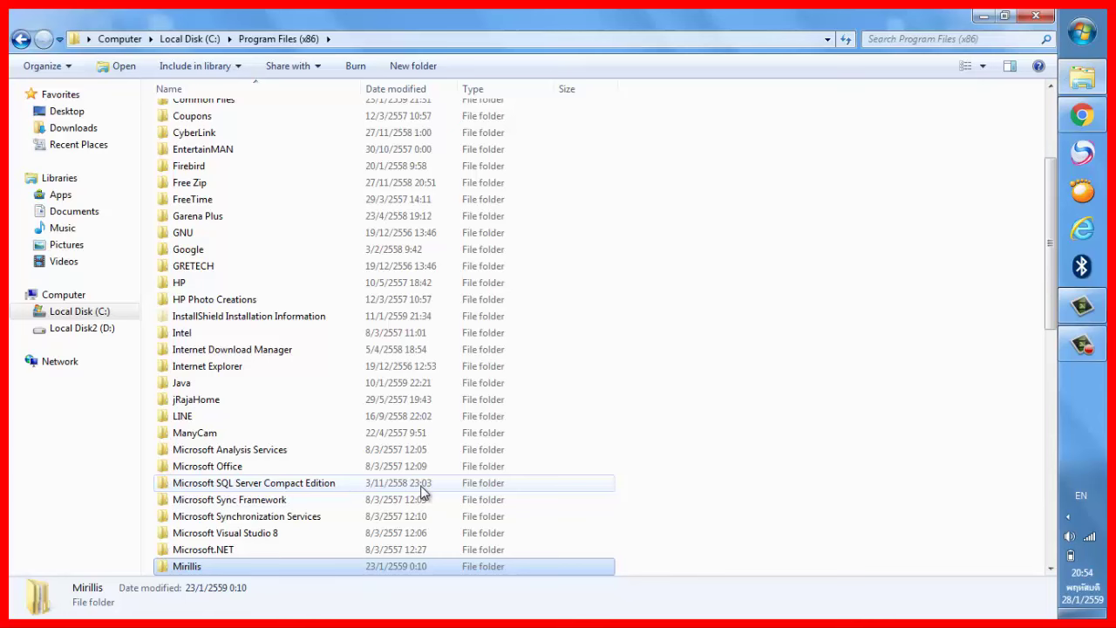
key("shift+Delete")
key("Return")
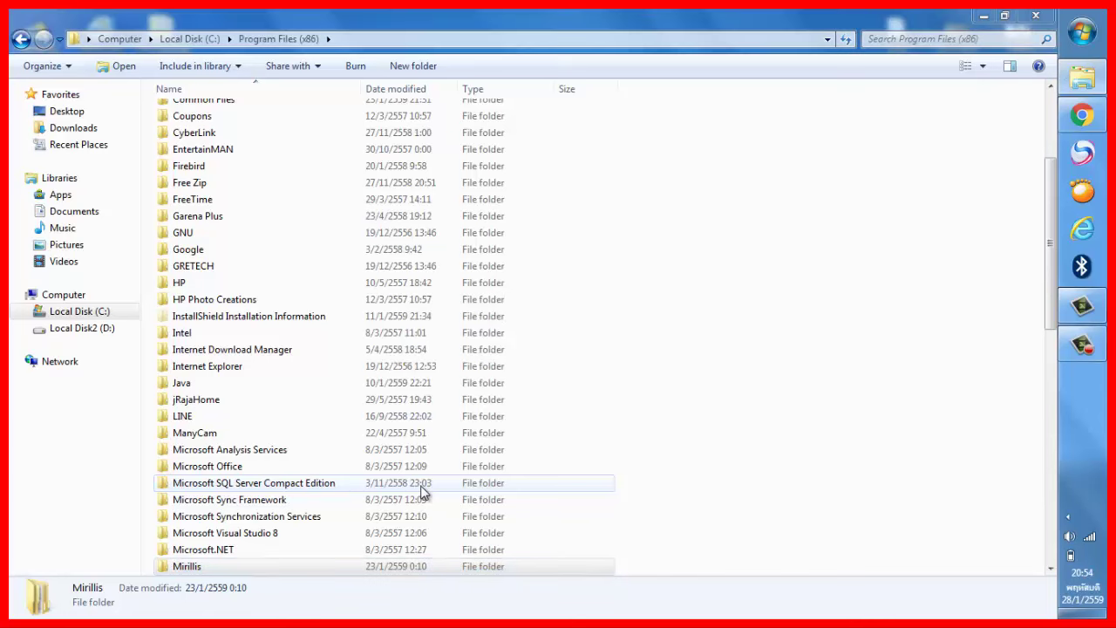
left_click(710, 196)
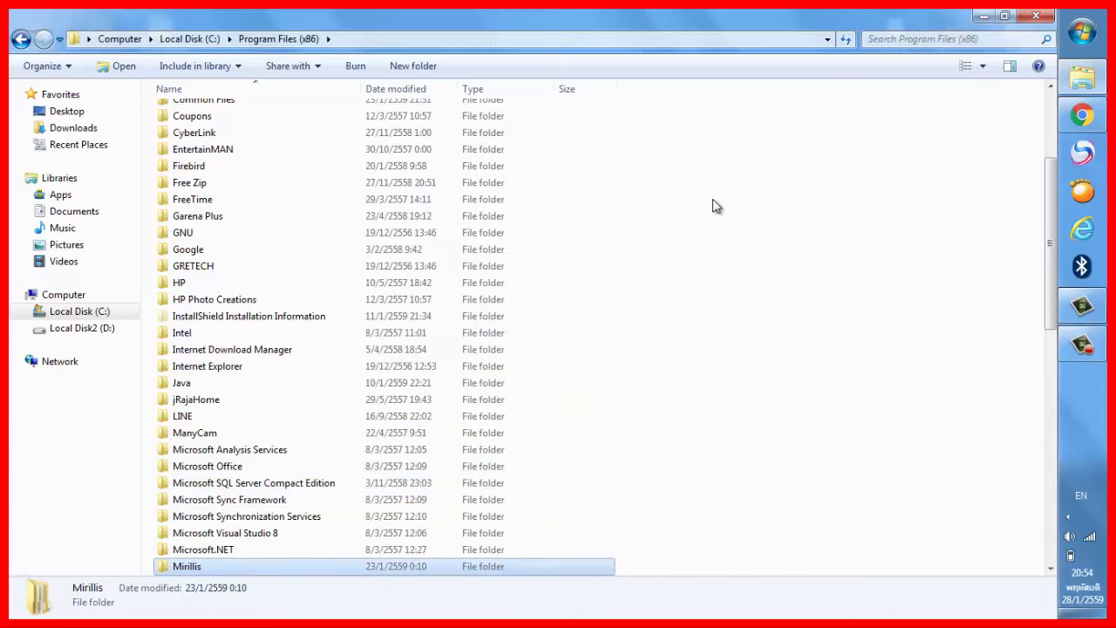
Close the Program Files (x86) folder window.
right_click(1098, 448)
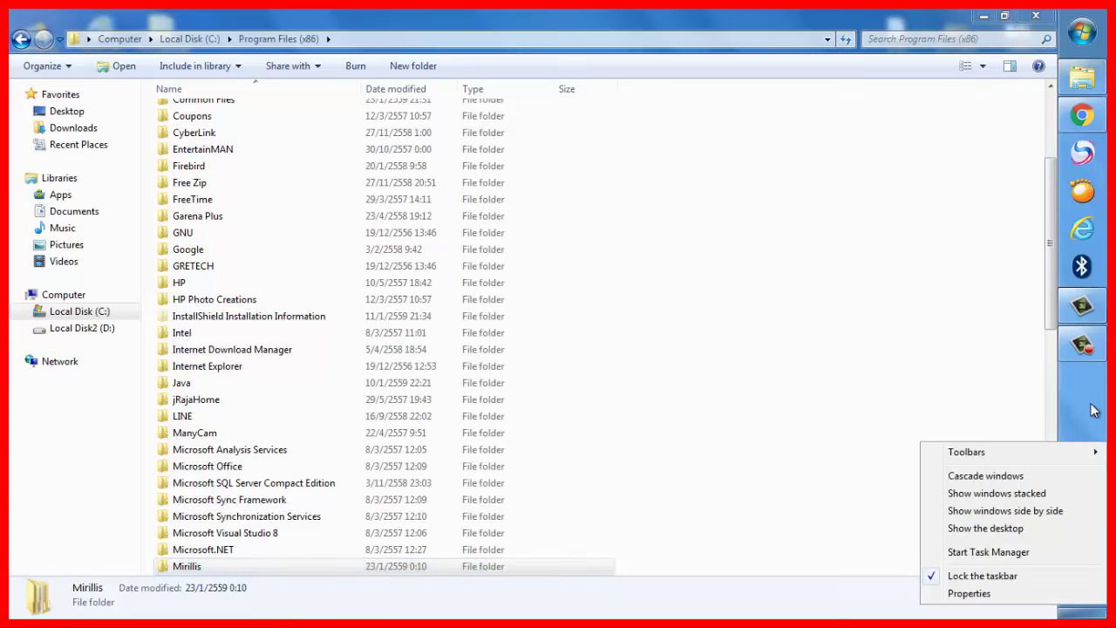
left_click(1094, 415)
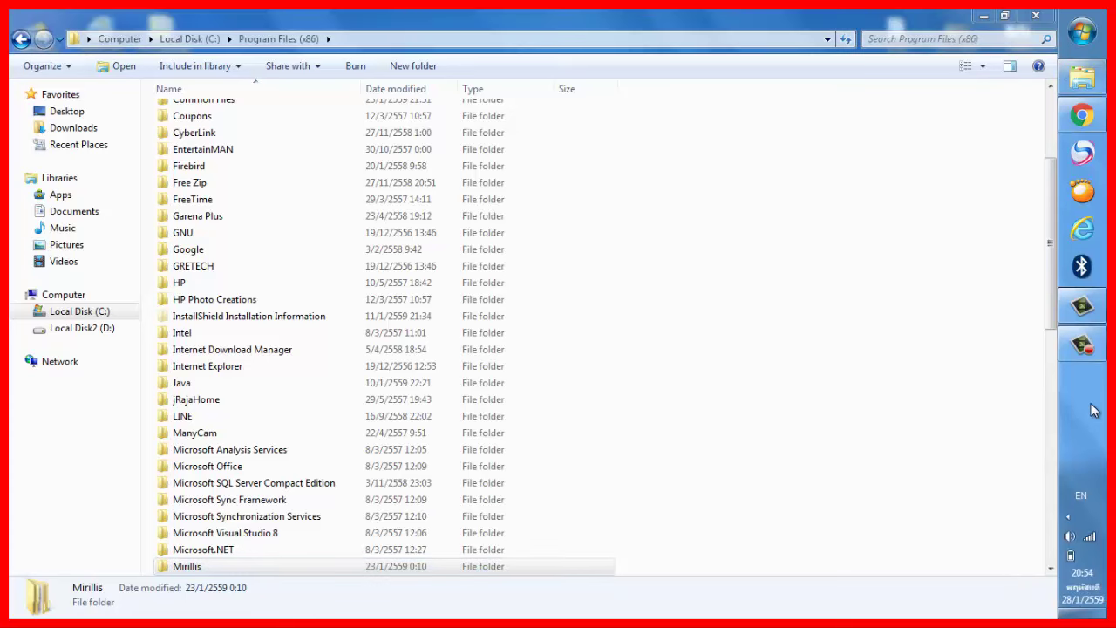
left_click(1036, 15)
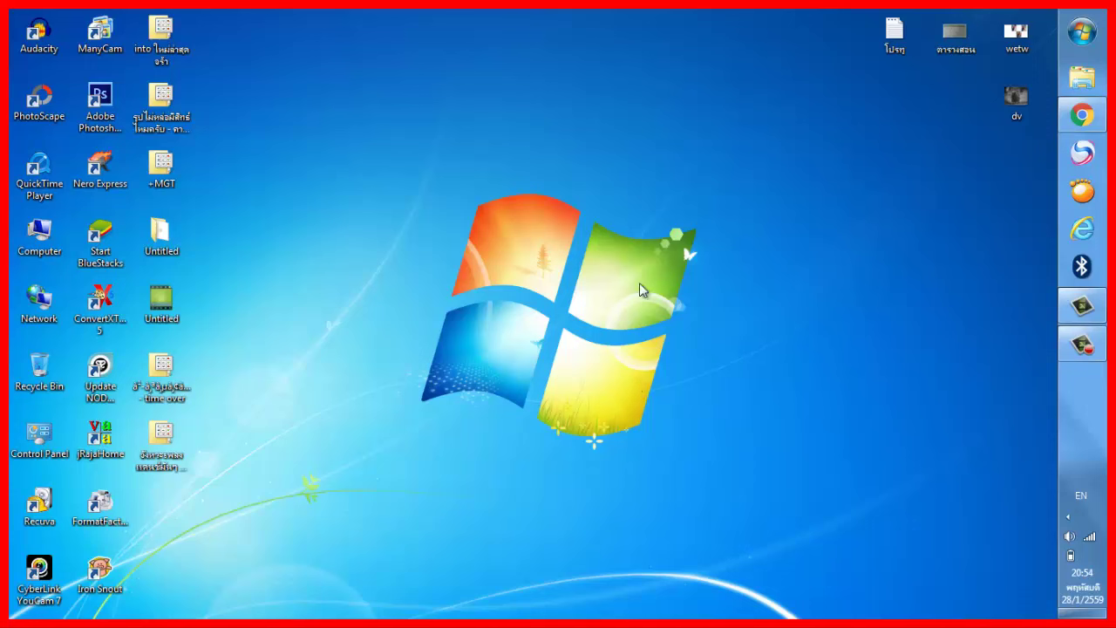
Search the installed programs for Regedit and launch the Registry Editor.
left_click(1085, 35)
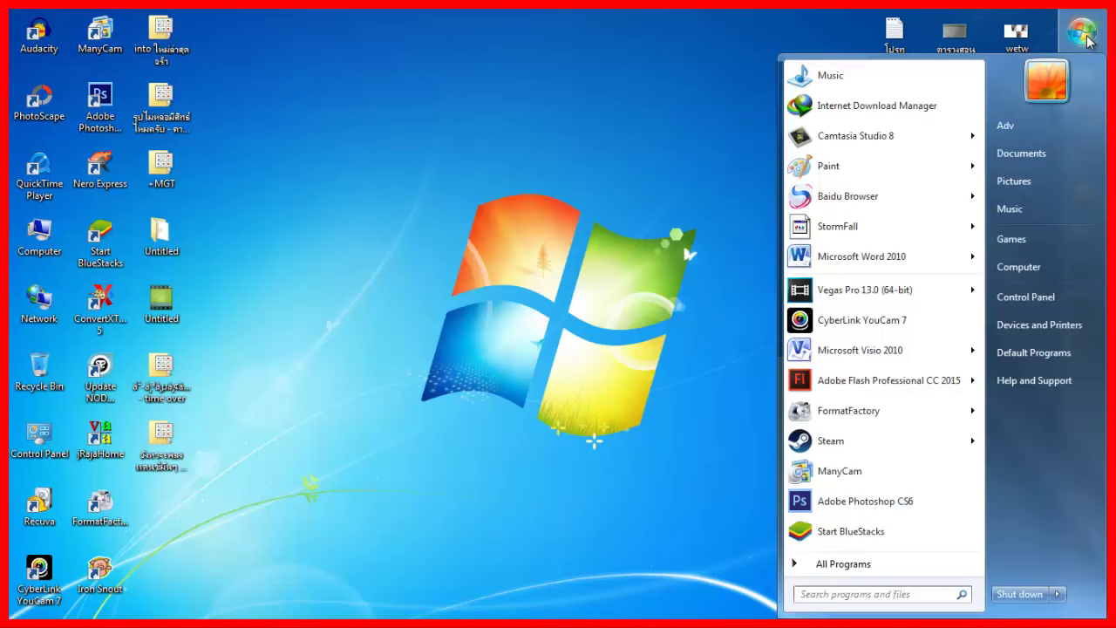
left_click(853, 598)
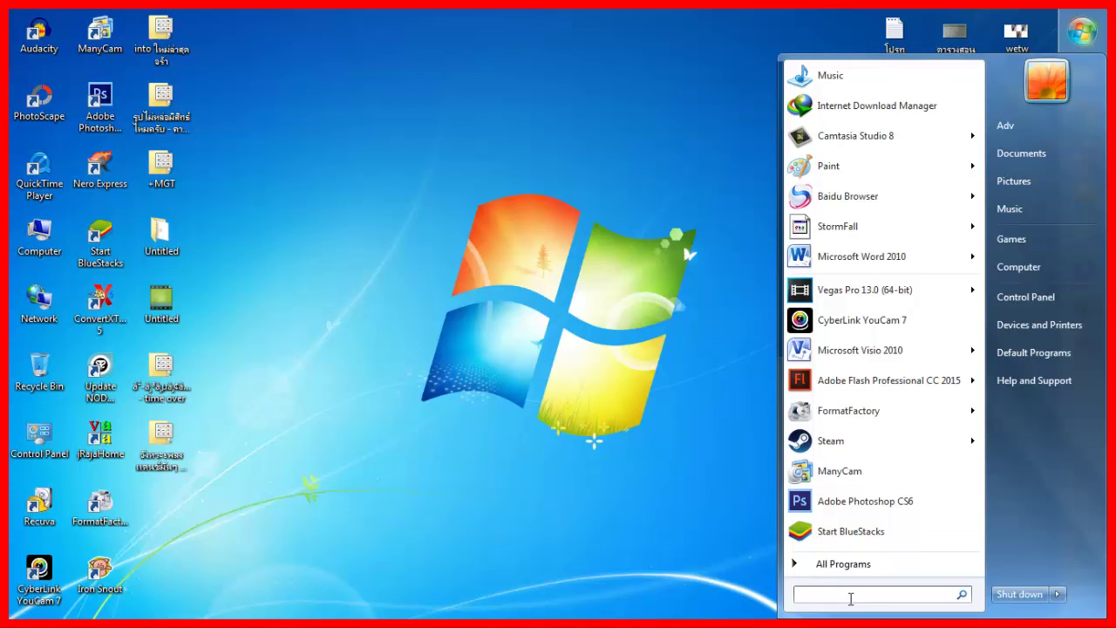
type("R")
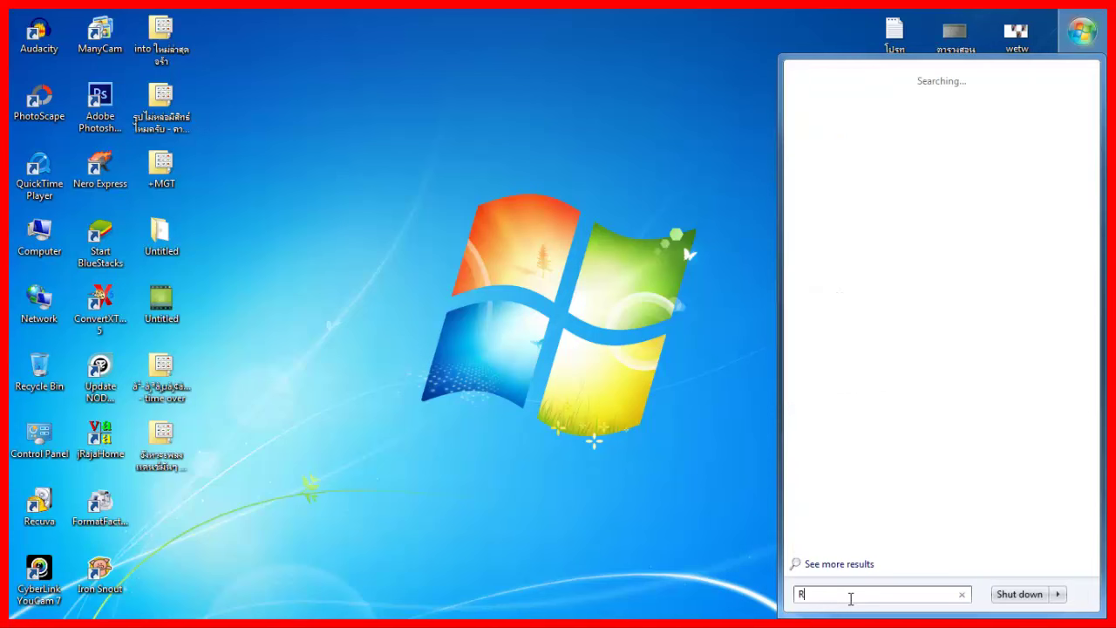
type("e")
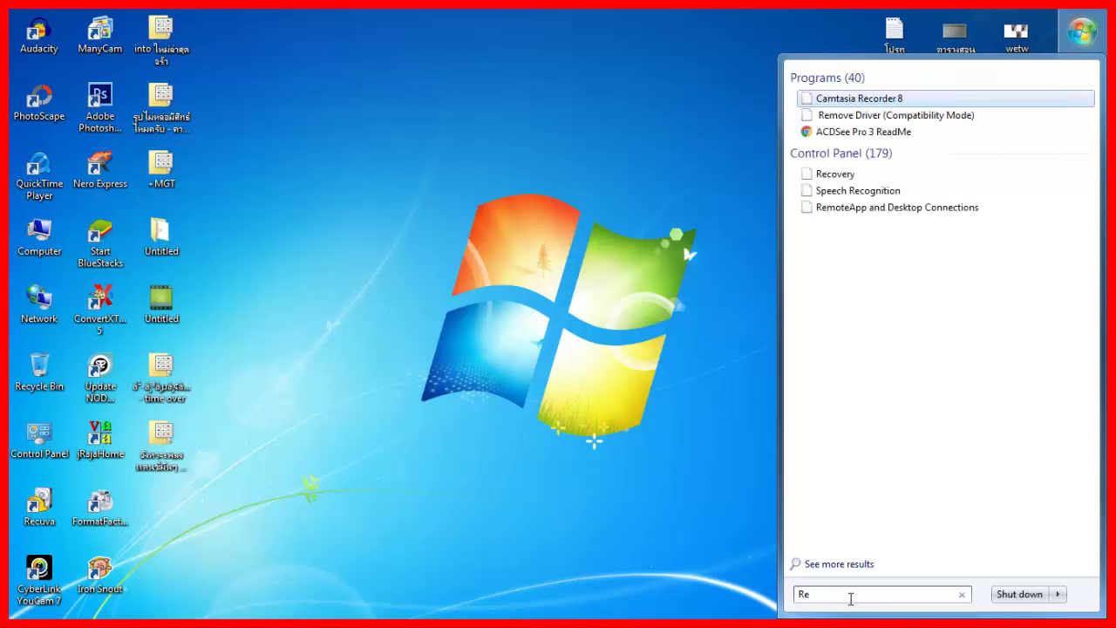
type("ge")
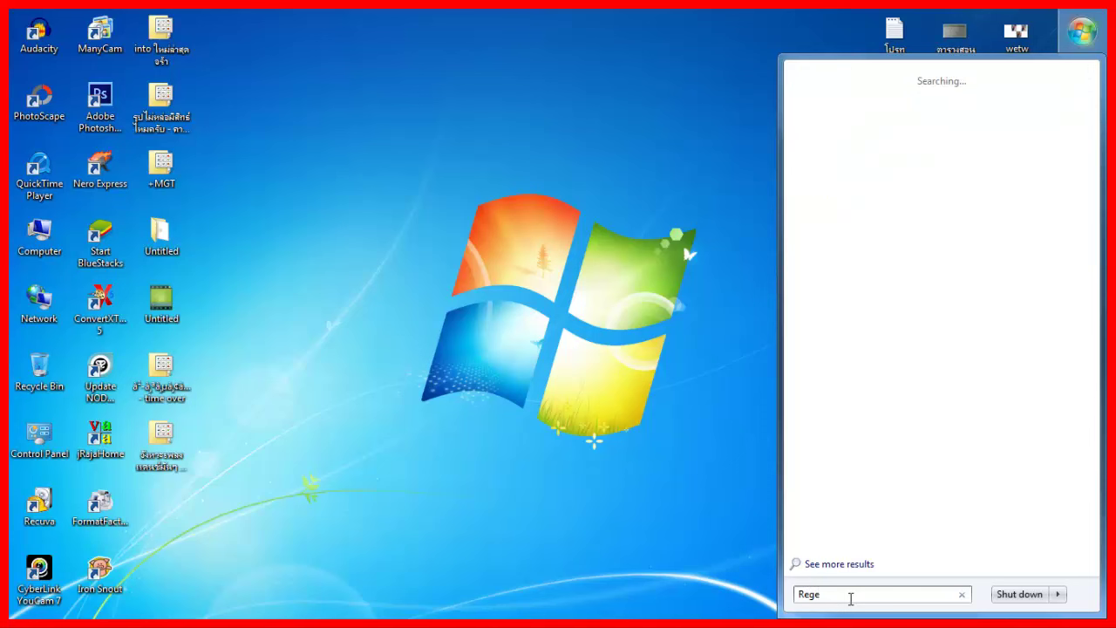
type("dit")
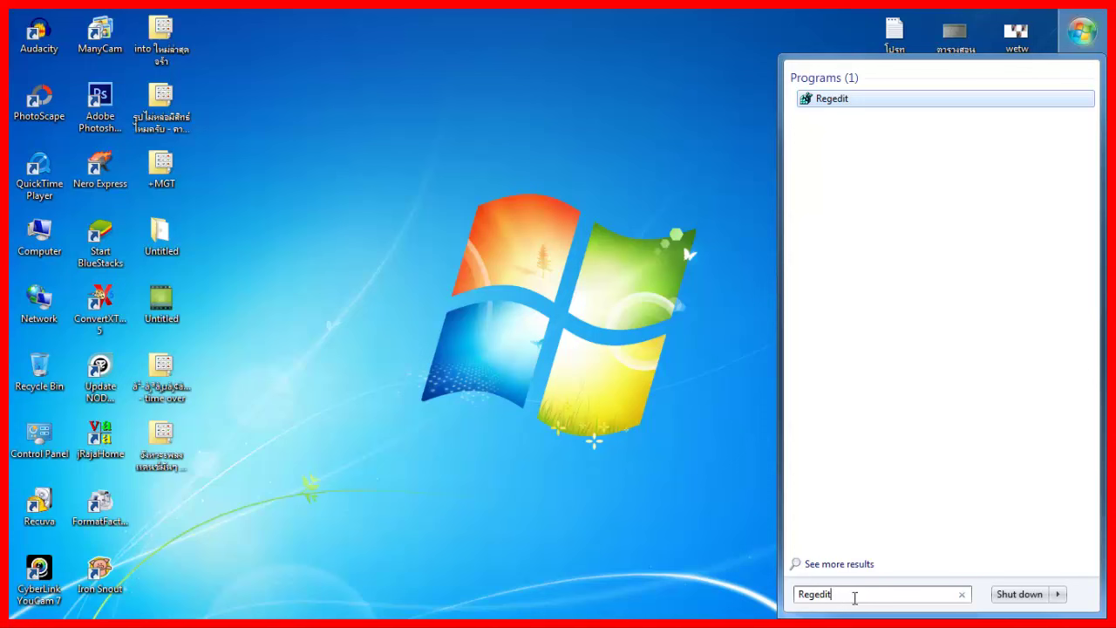
left_click(825, 100)
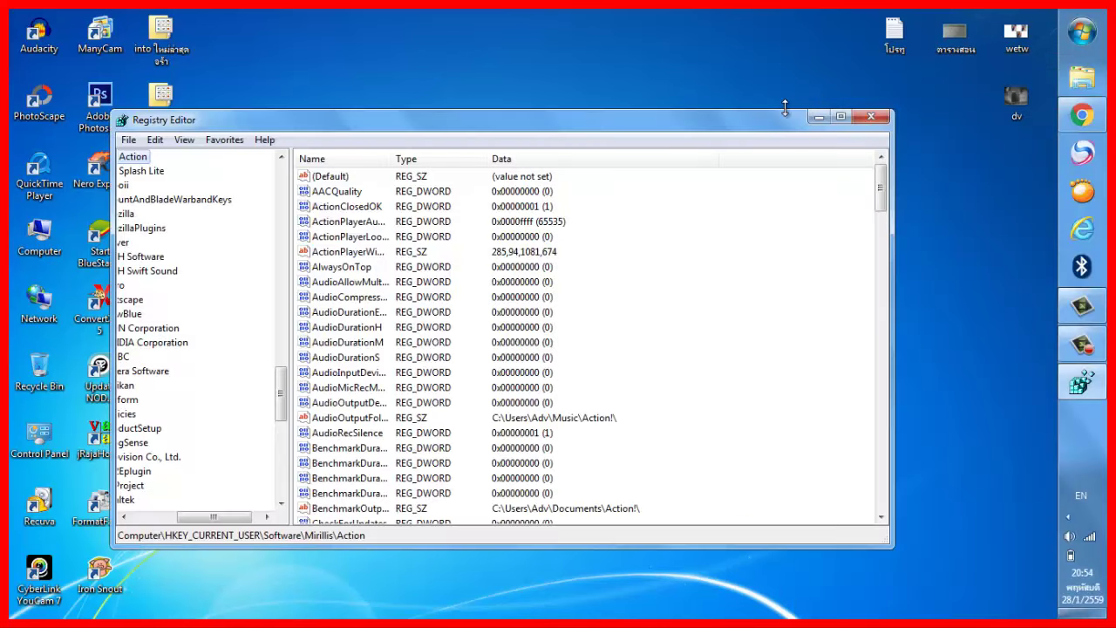
Return to the root of the registry tree, collapse and reopen HKEY_CURRENT_USER, and collapse its Software key.
left_click_drag(213, 516, 169, 516)
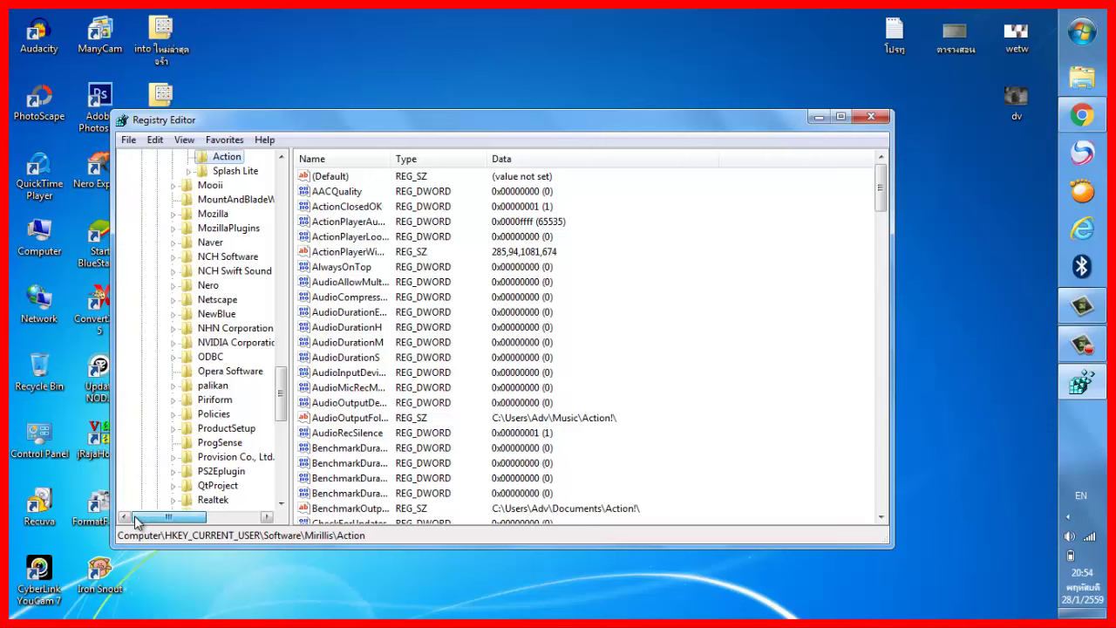
scroll(201, 248, "up", 12)
scroll(201, 248, "up", 15)
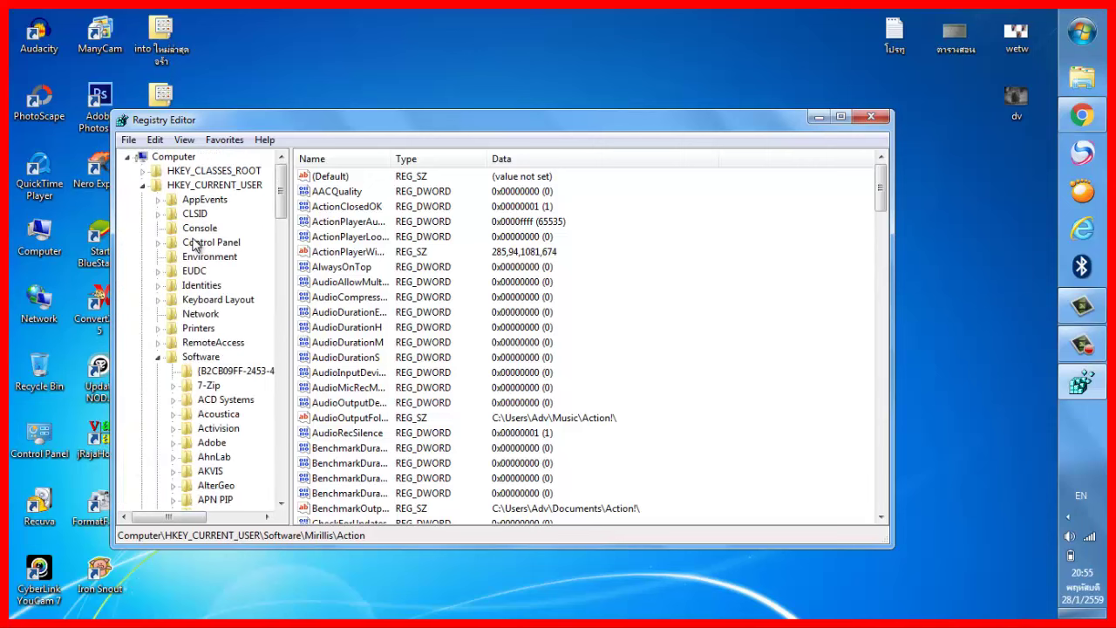
left_click(143, 186)
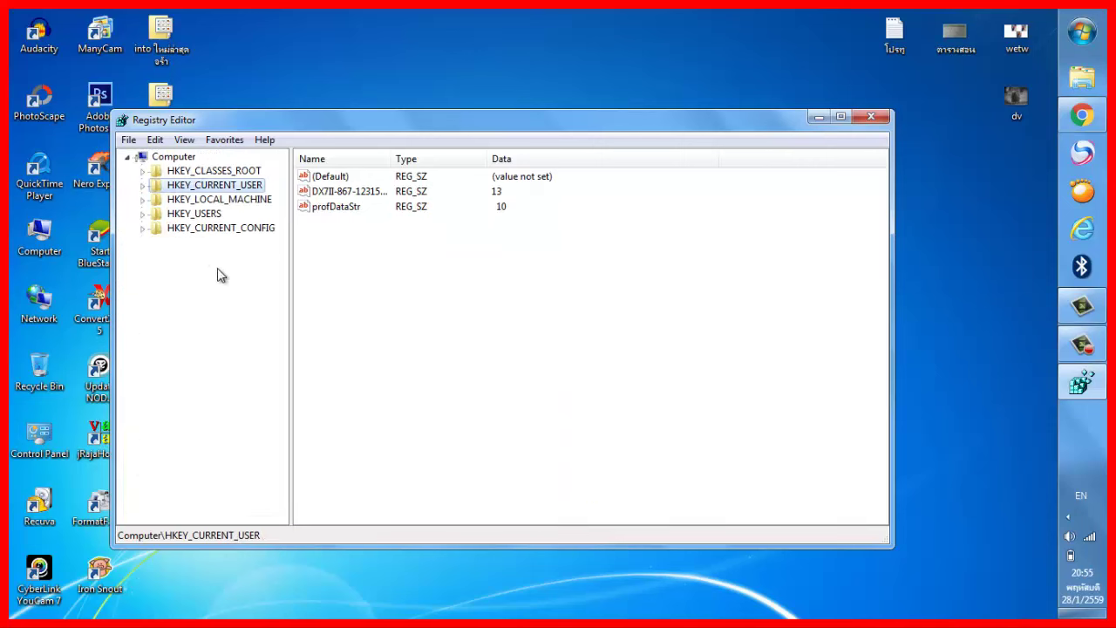
left_click(143, 186)
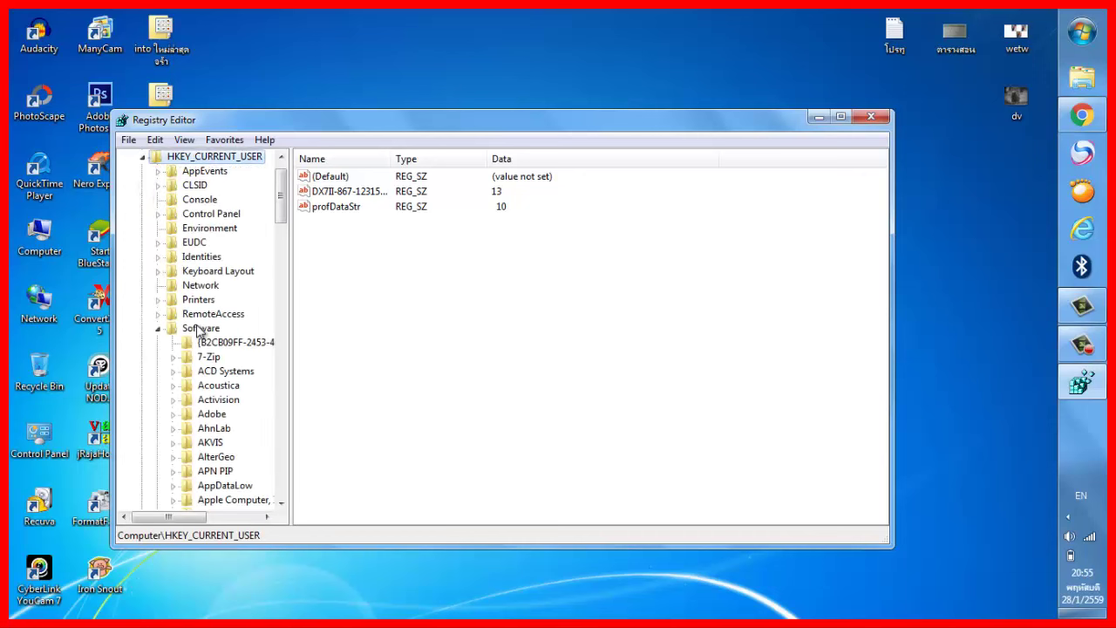
left_click(158, 328)
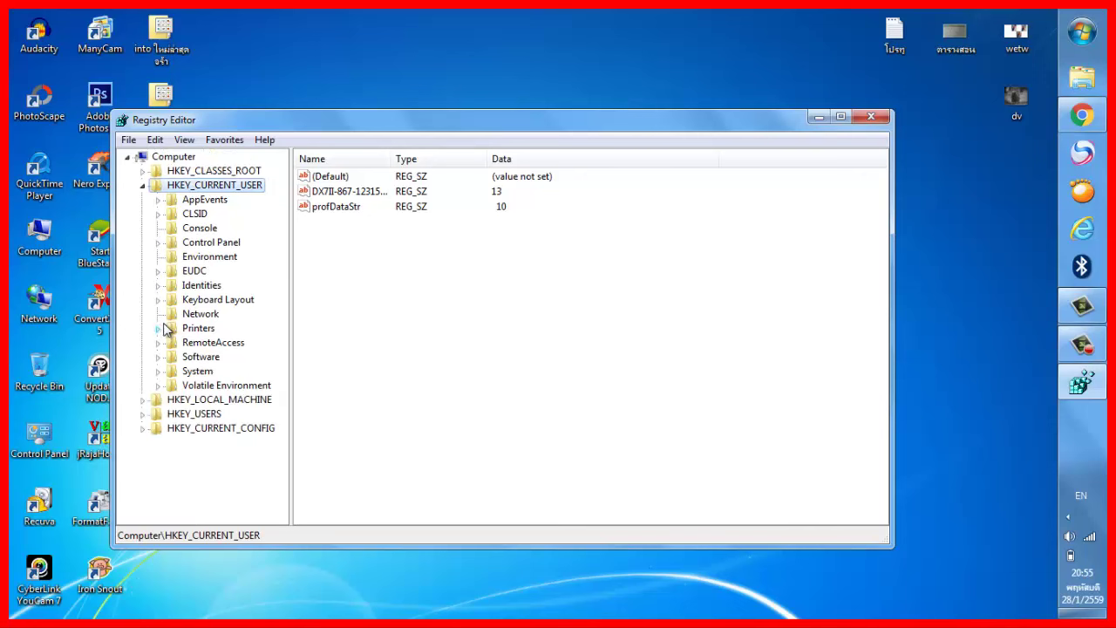
Expand the Software key under HKEY_CURRENT_USER, collapse the Mirillis key inside it and select that key.
left_click(158, 357)
scroll(155, 361, "down", 6)
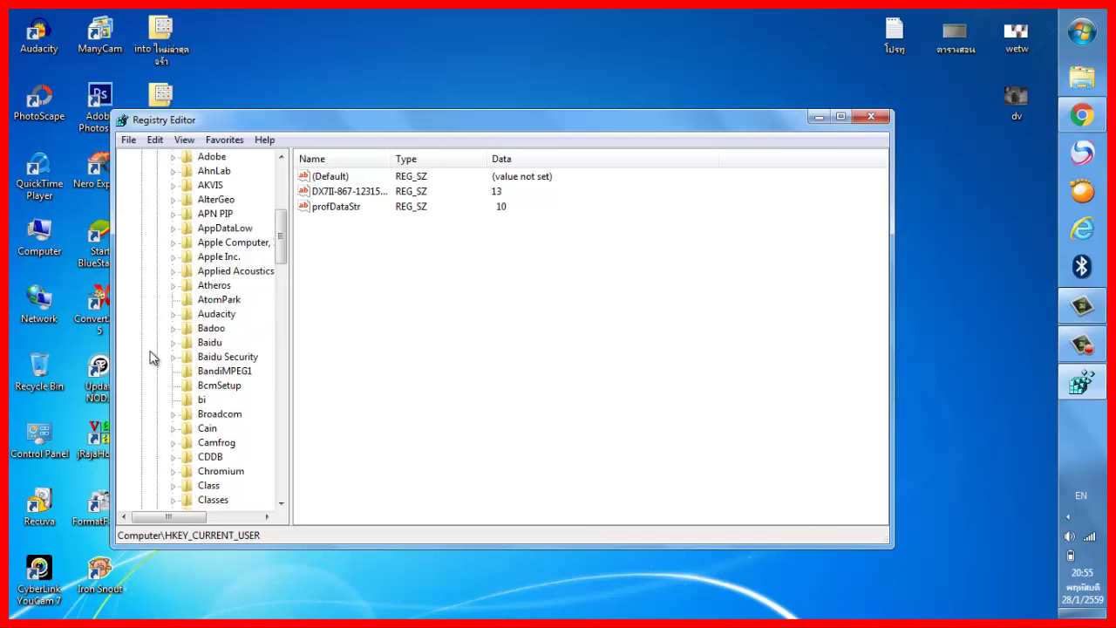
scroll(150, 357, "down", 10)
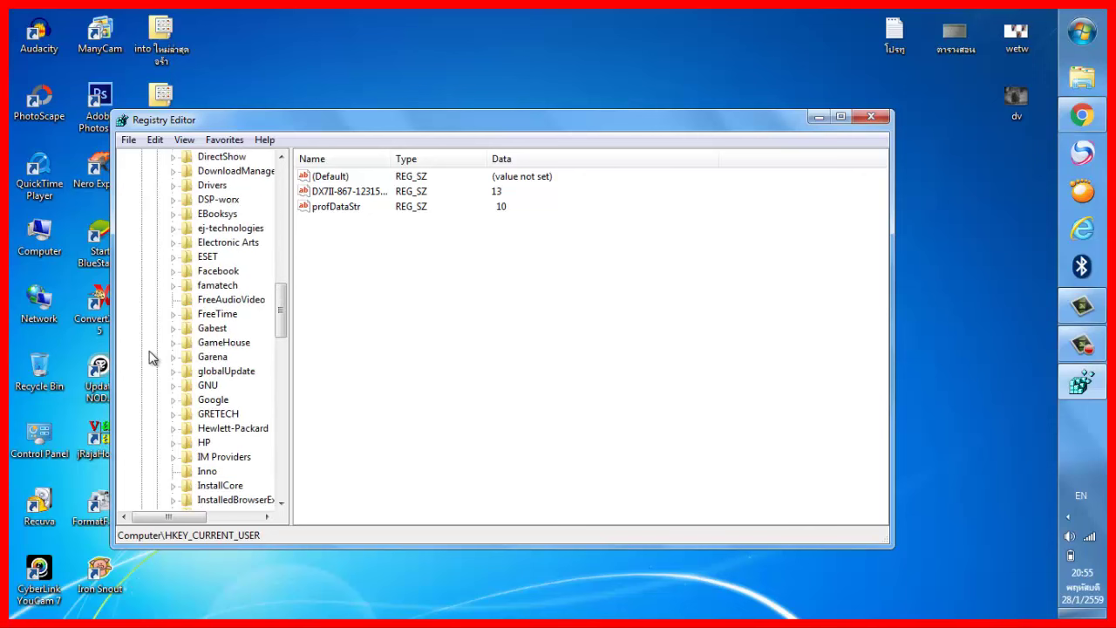
scroll(149, 357, "down", 2)
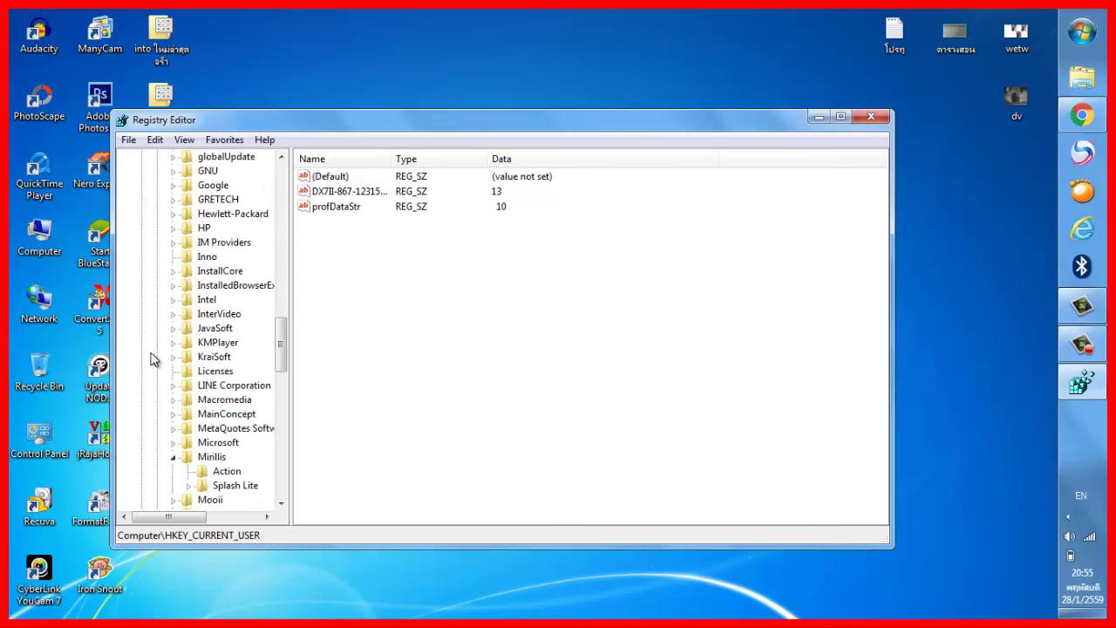
left_click(173, 457)
left_click(214, 459)
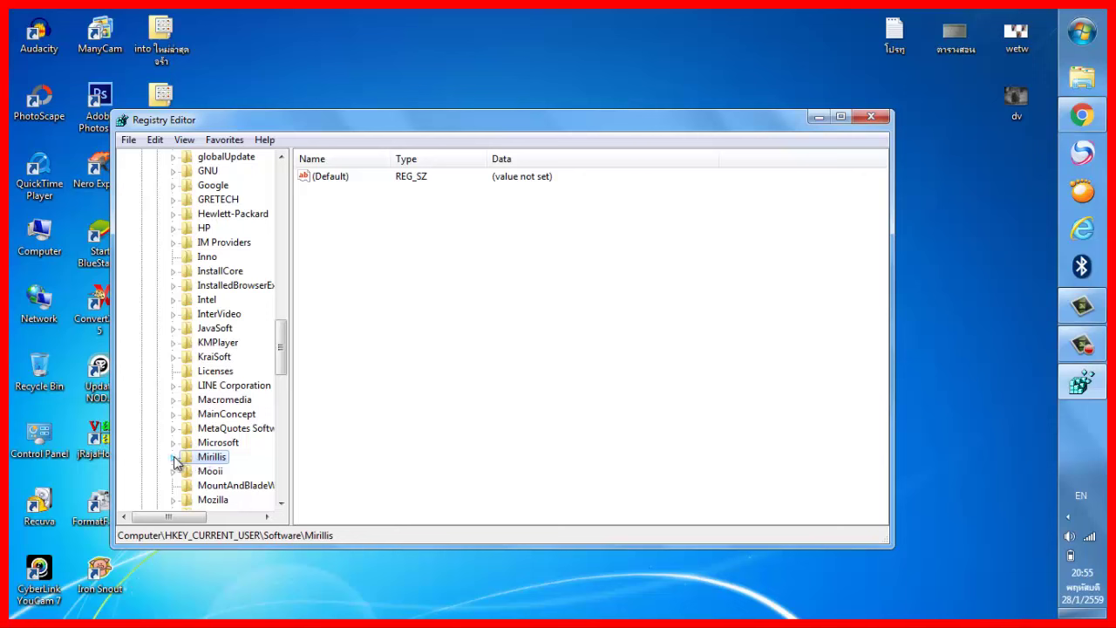
Expand the Mirillis key and inspect its Action and Splash Lite subkeys.
left_click(173, 457)
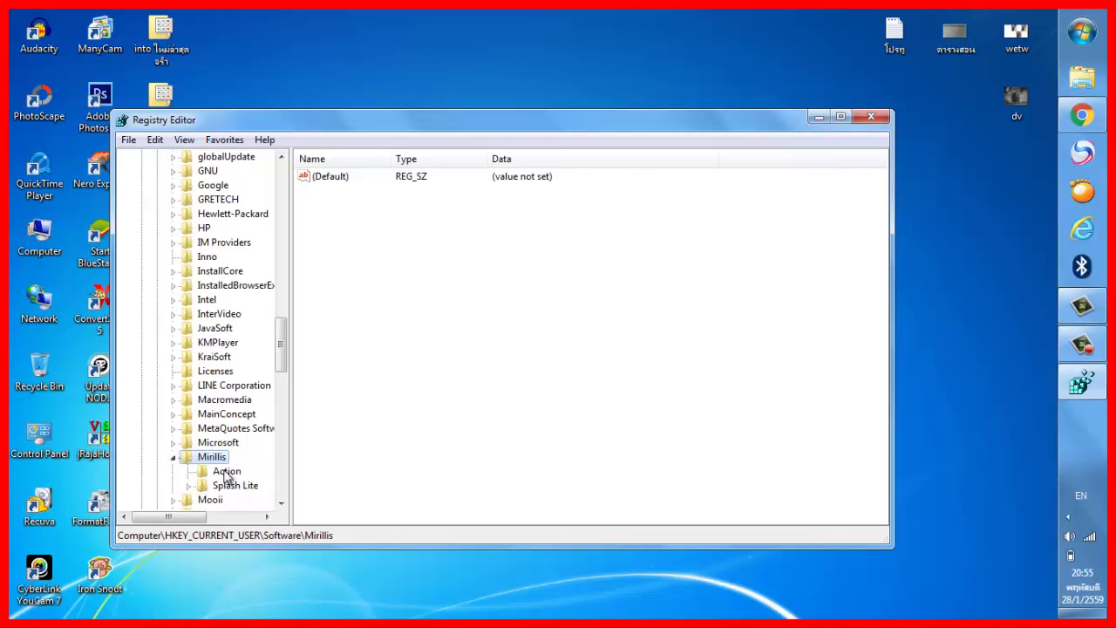
left_click(225, 472)
left_click(233, 484)
left_click(221, 471)
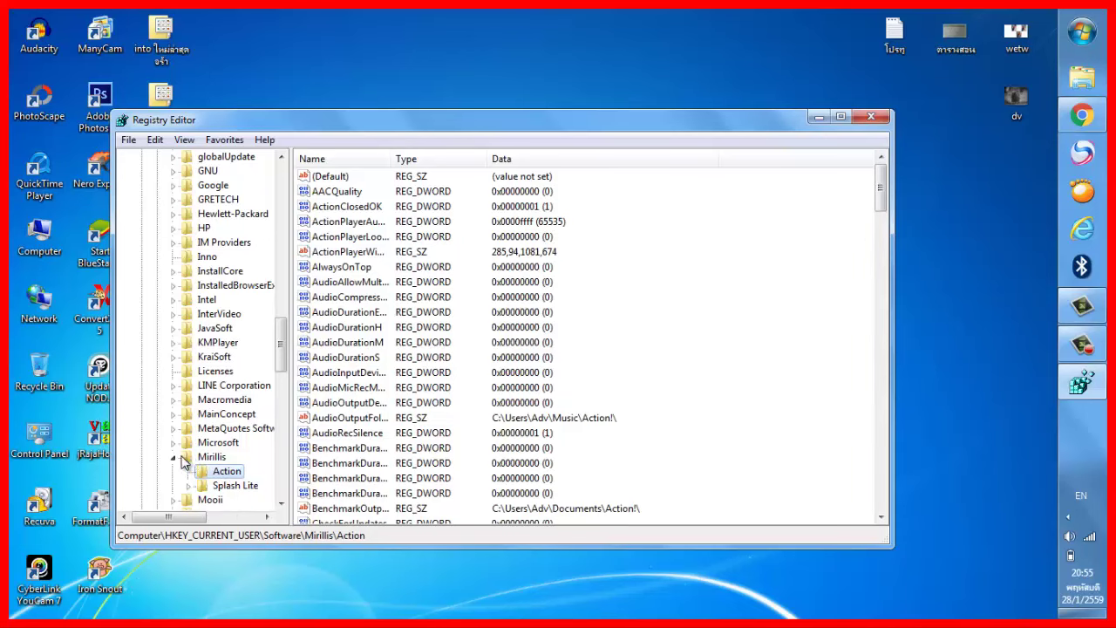
Collapse the Mirillis key and permanently delete it with all of its subkeys.
left_click(174, 458)
right_click(205, 457)
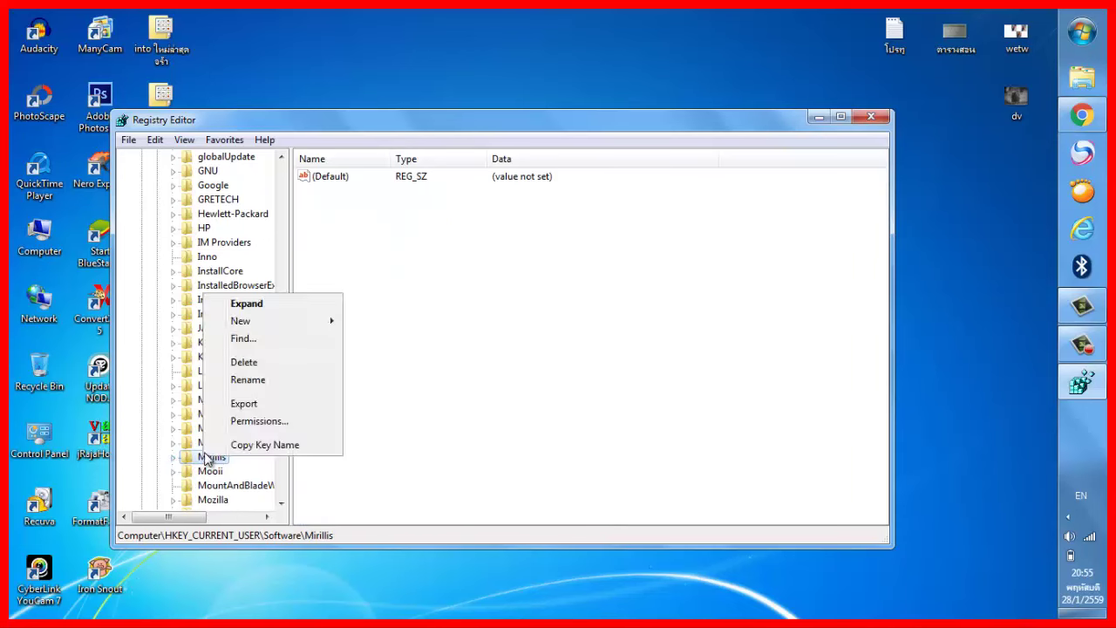
left_click(244, 361)
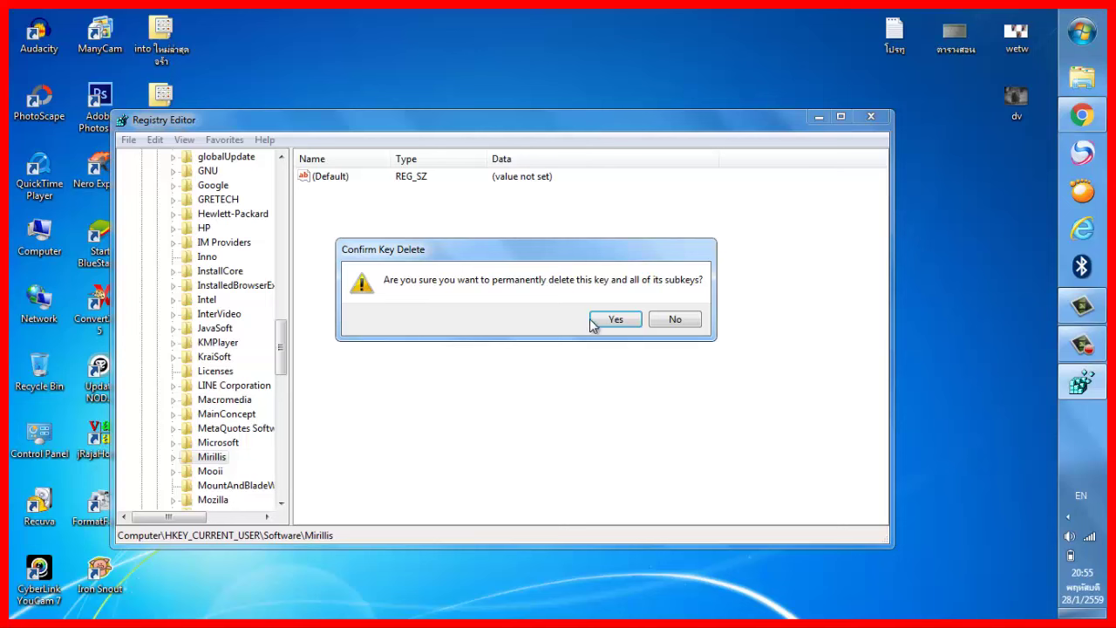
left_click(614, 320)
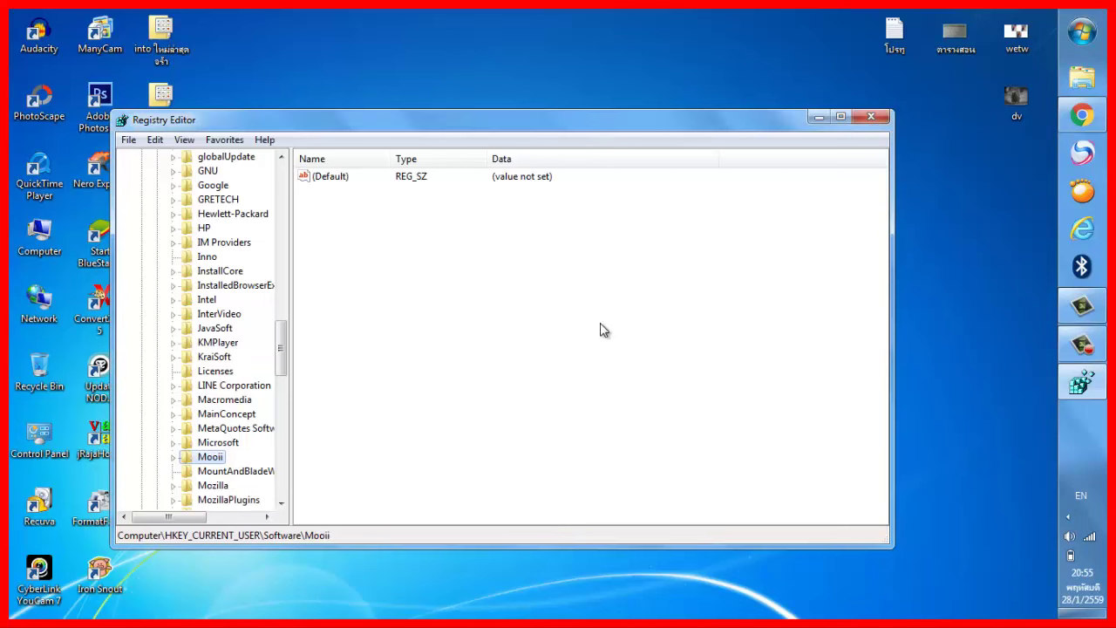
Close the Registry Editor and dismiss the Windows color scheme message without choosing an option.
left_click(248, 470)
left_click(220, 443)
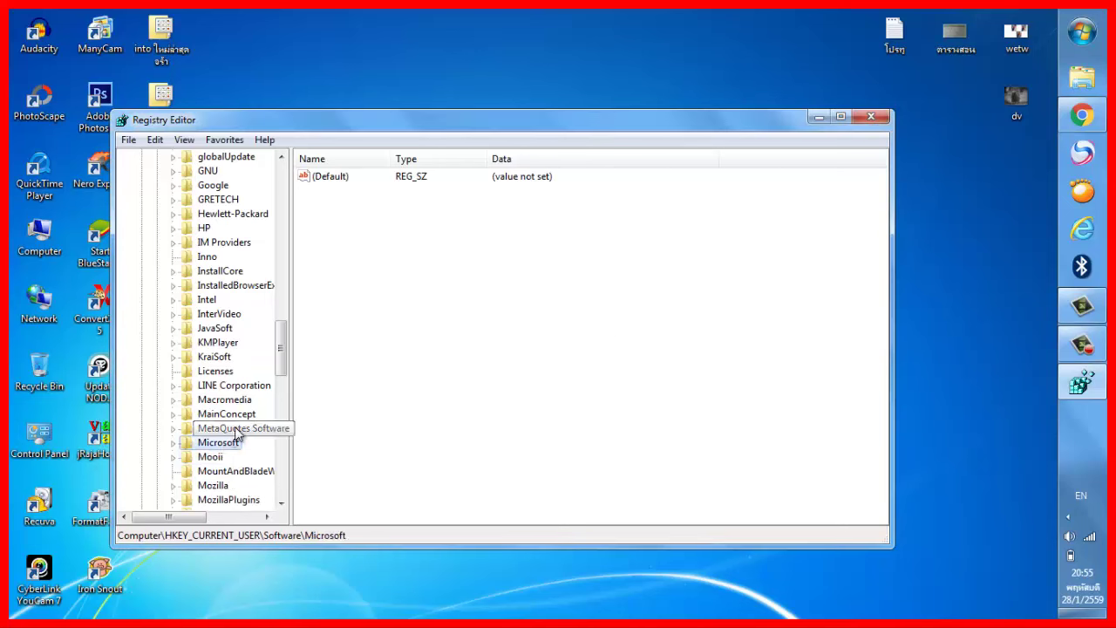
left_click(871, 116)
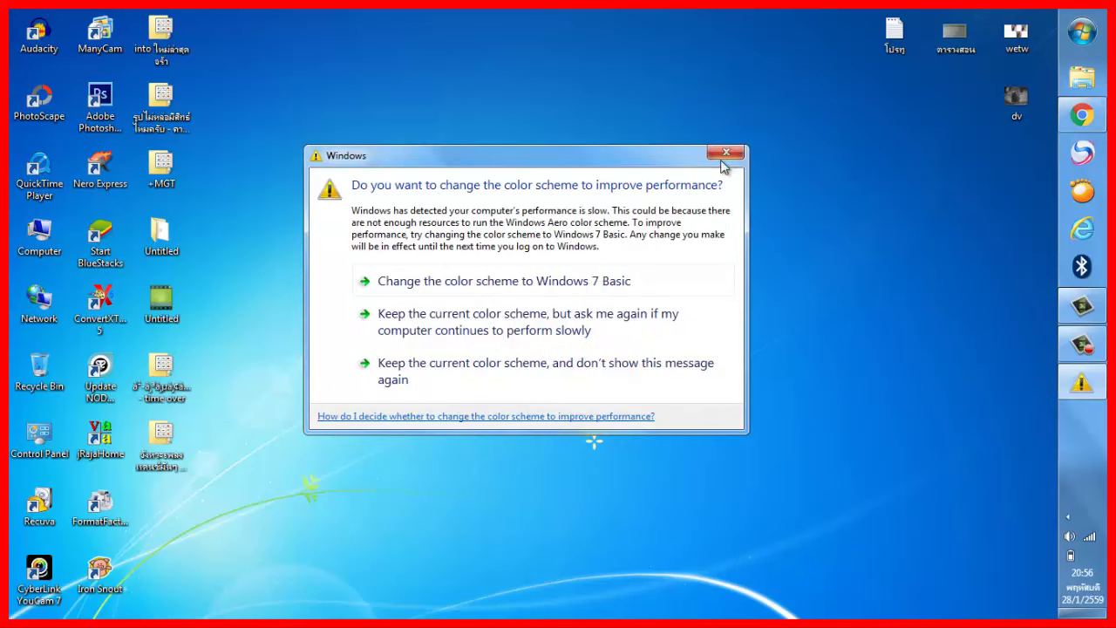
left_click(726, 153)
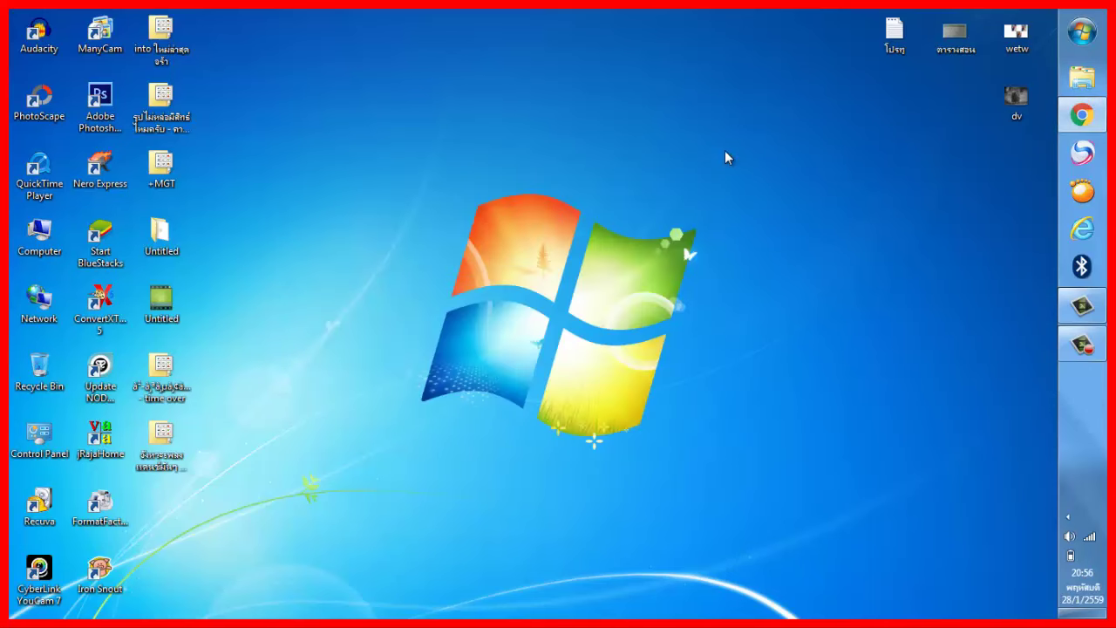